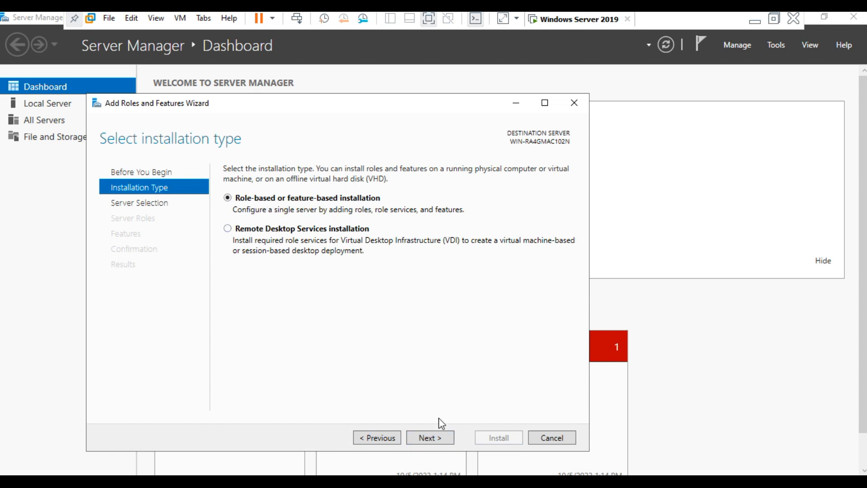
Select Active Directory Domain Services with its required features for a role-based installation on server WIN-RA4GMAC102N.
{"action": "left_click", "coordinate": [441, 438]}
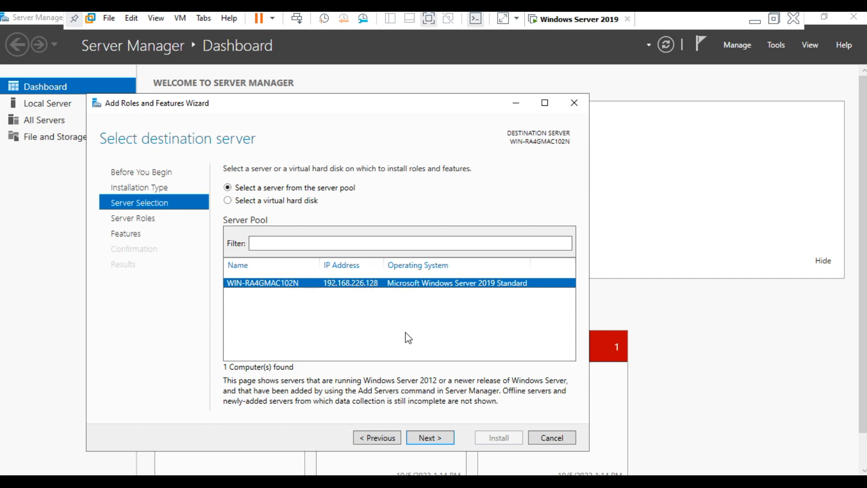
{"action": "left_click", "coordinate": [429, 438]}
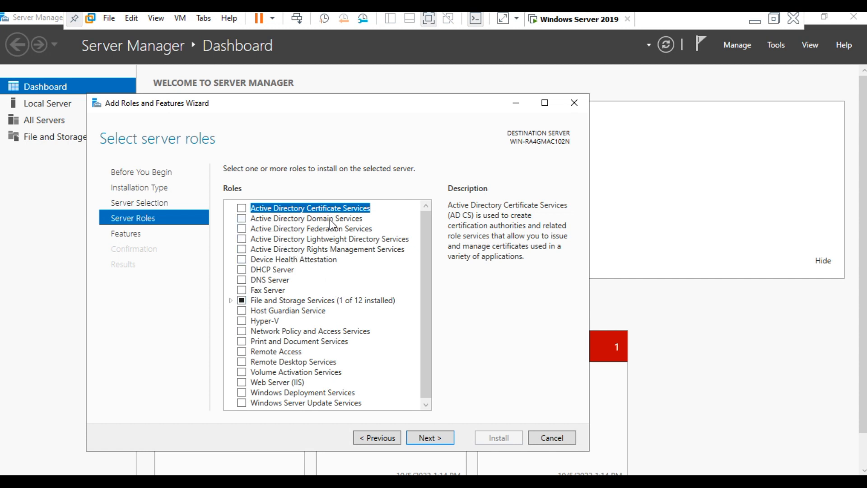
{"action": "left_click", "coordinate": [242, 219]}
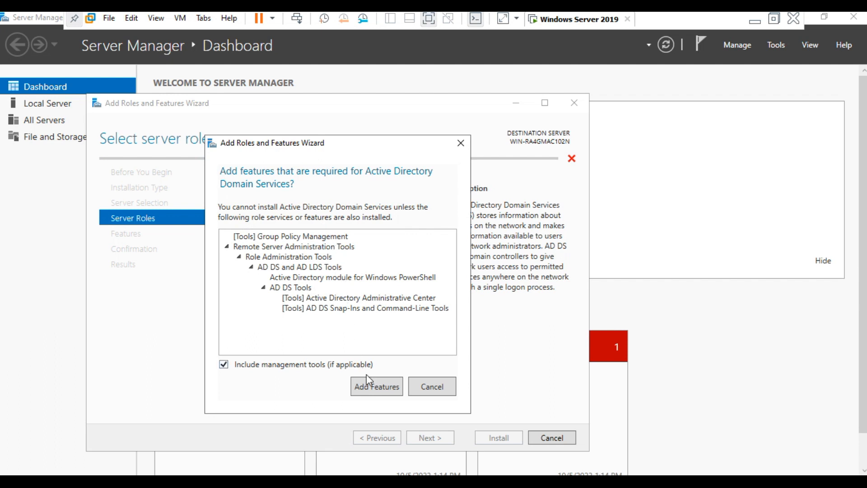
{"action": "left_click", "coordinate": [366, 389]}
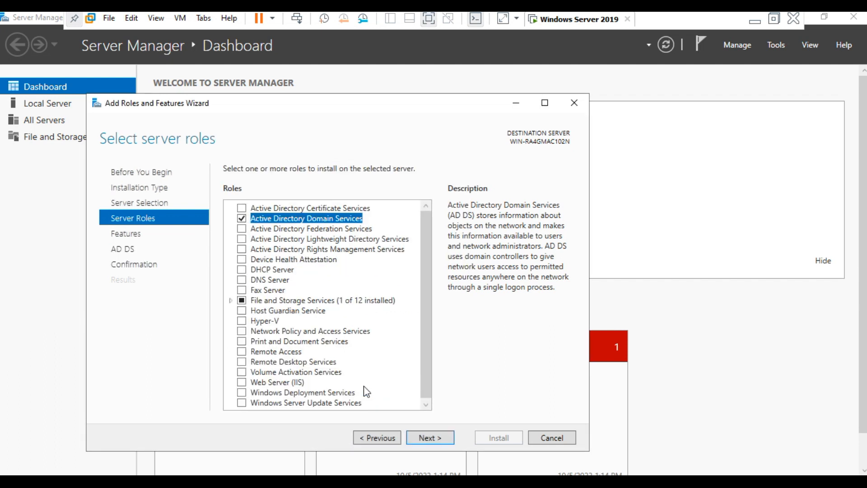
{"action": "left_click", "coordinate": [431, 438]}
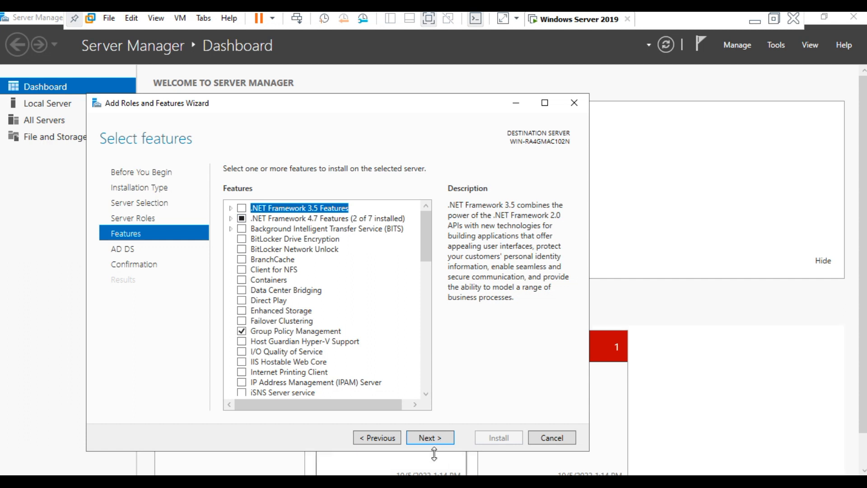
Keep the preselected features, install the Active Directory Domain Services role without automatic restart, and close the wizard once installation finishes.
{"action": "left_click", "coordinate": [432, 439]}
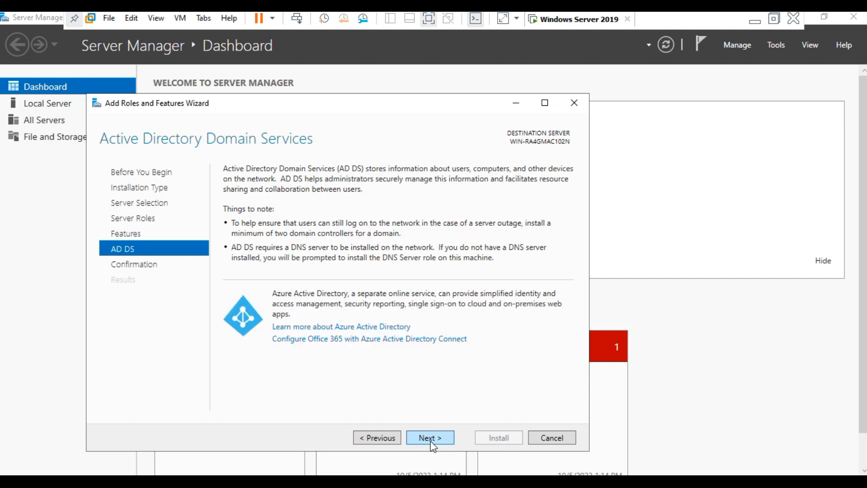
{"action": "left_click", "coordinate": [432, 439]}
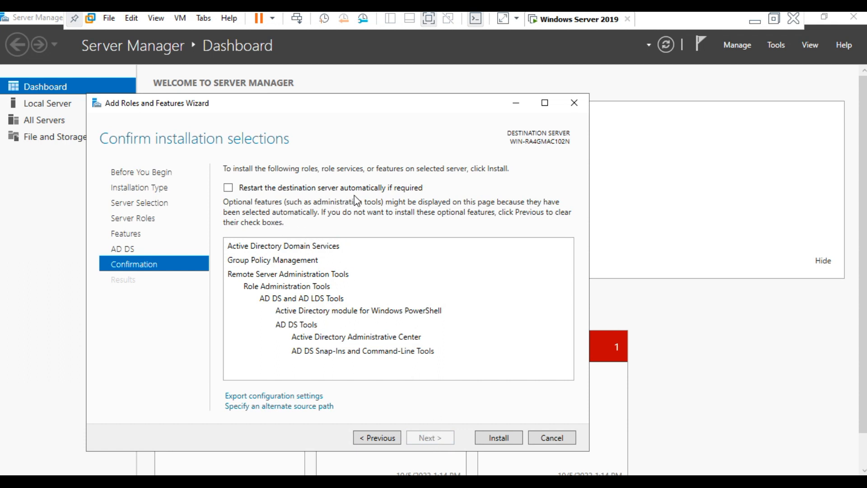
{"action": "left_click", "coordinate": [498, 438]}
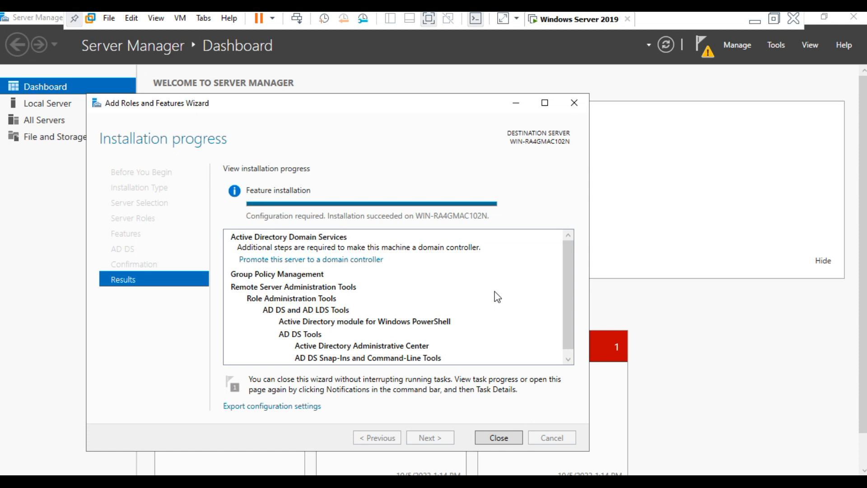
{"action": "left_click", "coordinate": [488, 442]}
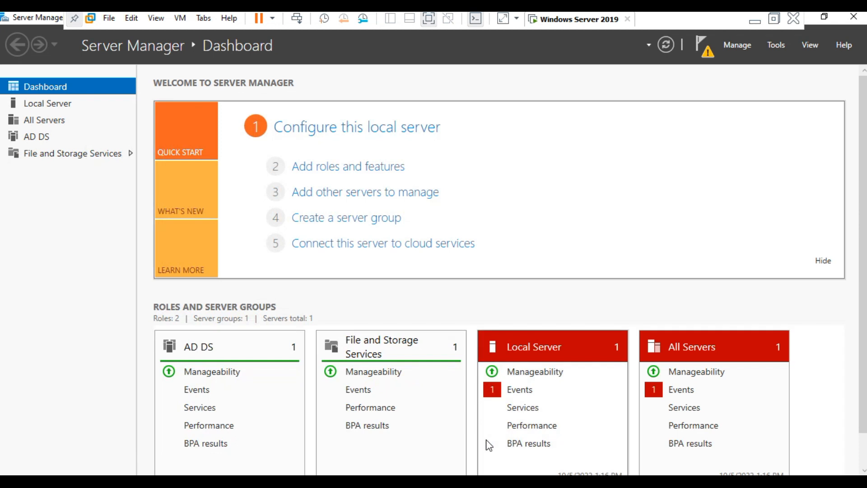
Start promoting the server to a domain controller, adding a new forest with the root domain name Xpress.Academy.
{"action": "left_click", "coordinate": [703, 44]}
{"action": "left_click", "coordinate": [552, 124]}
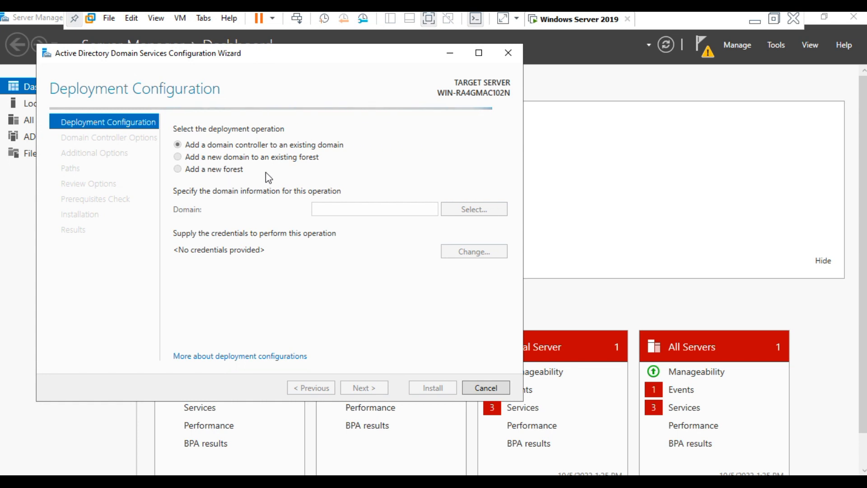
{"action": "left_click", "coordinate": [194, 170]}
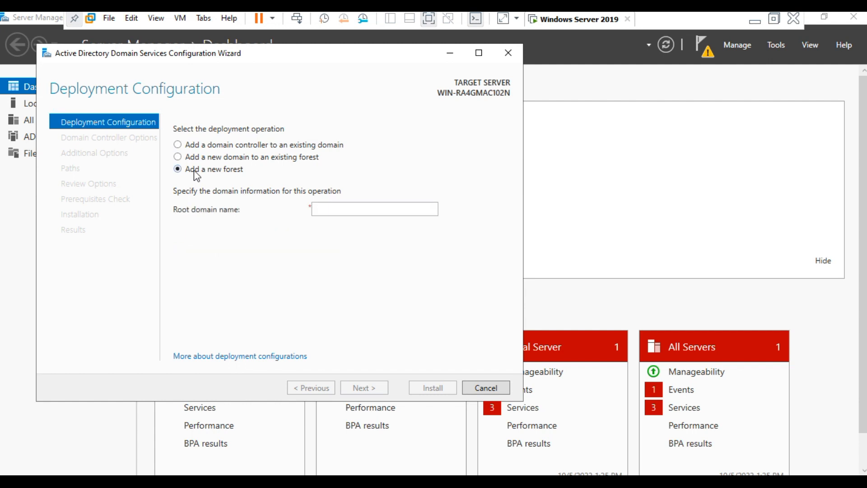
{"action": "left_click", "coordinate": [332, 210]}
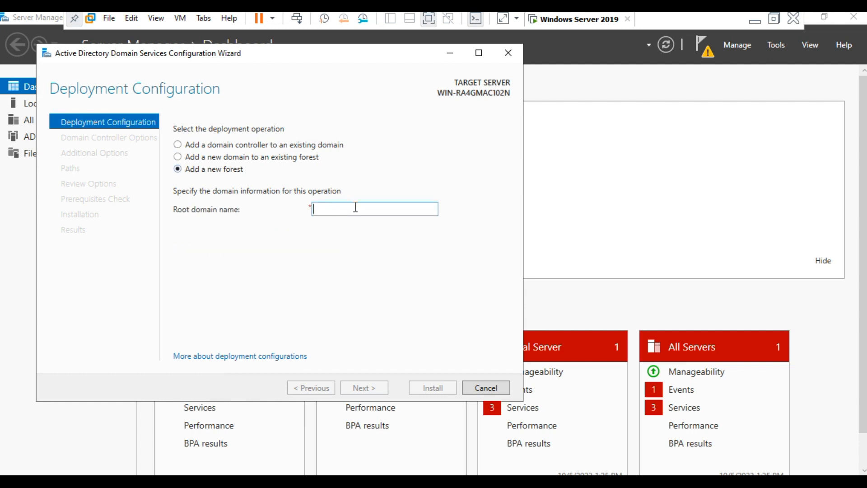
{"action": "type", "text": "Xpress.Academy"}
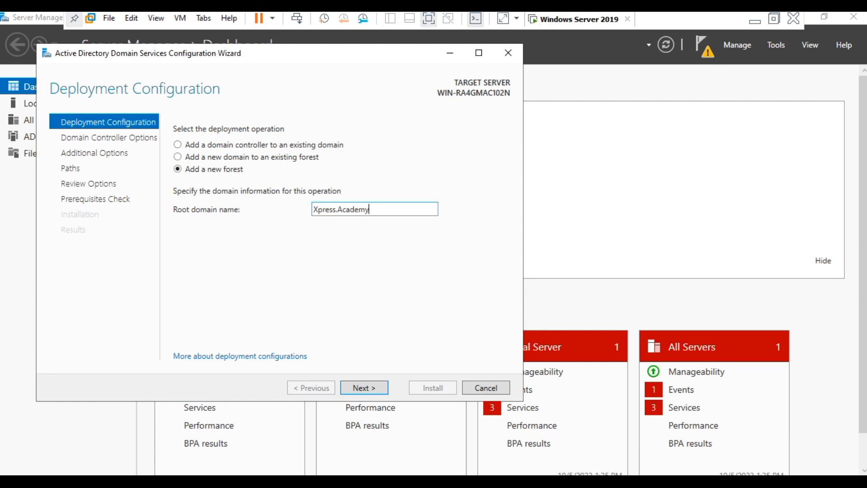
{"action": "left_click", "coordinate": [354, 387]}
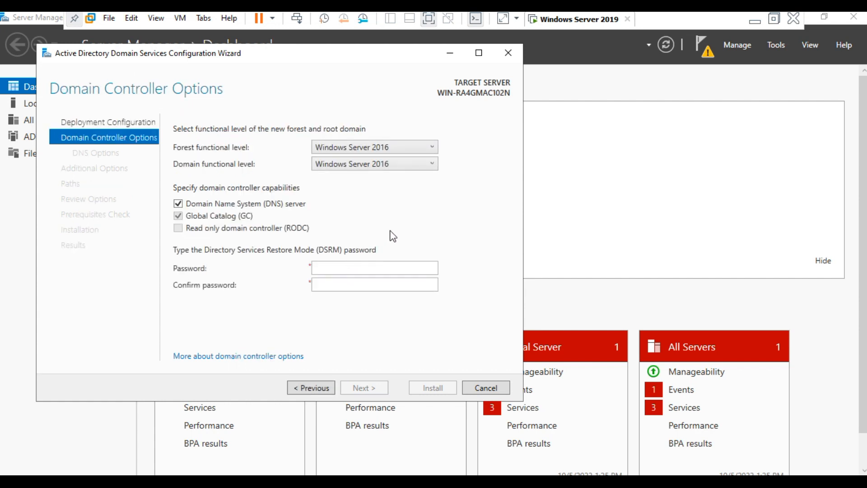
Enter and confirm the Directory Services Restore Mode password, keeping the default functional levels and domain controller capabilities.
{"action": "left_click", "coordinate": [355, 268]}
{"action": "type", "text": "Pa"}
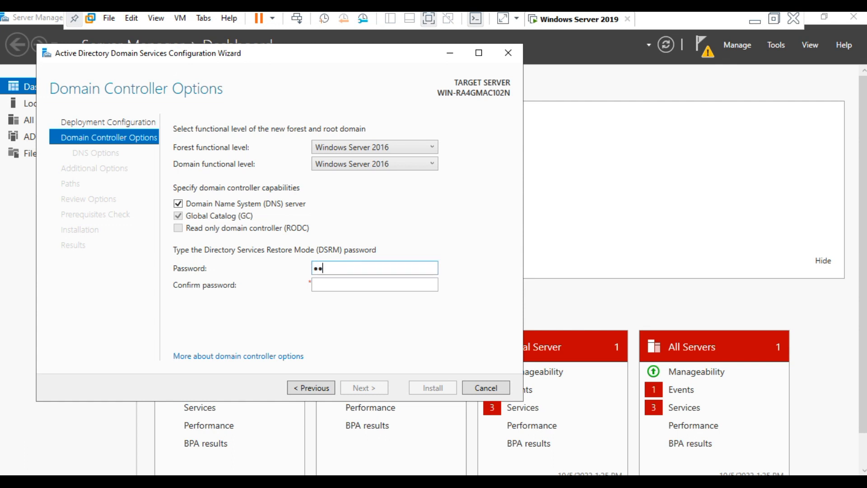
{"action": "type", "text": "•••••"}
{"action": "left_click", "coordinate": [349, 280]}
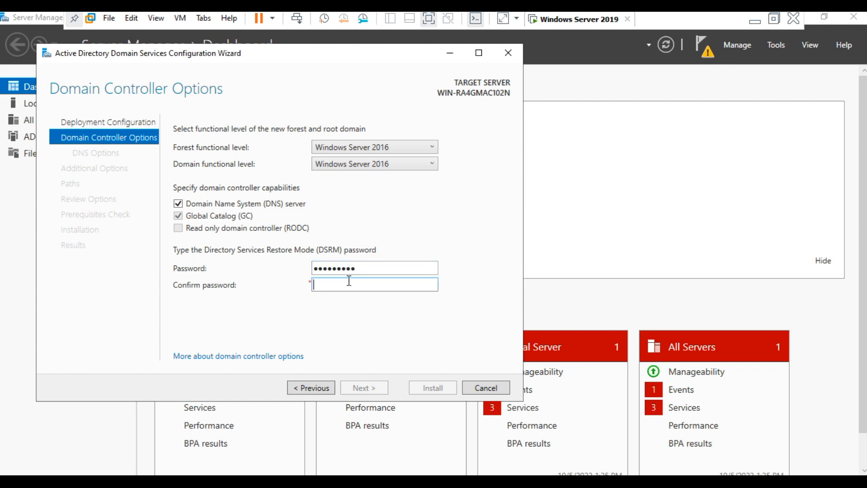
{"action": "type", "text": "•••••"}
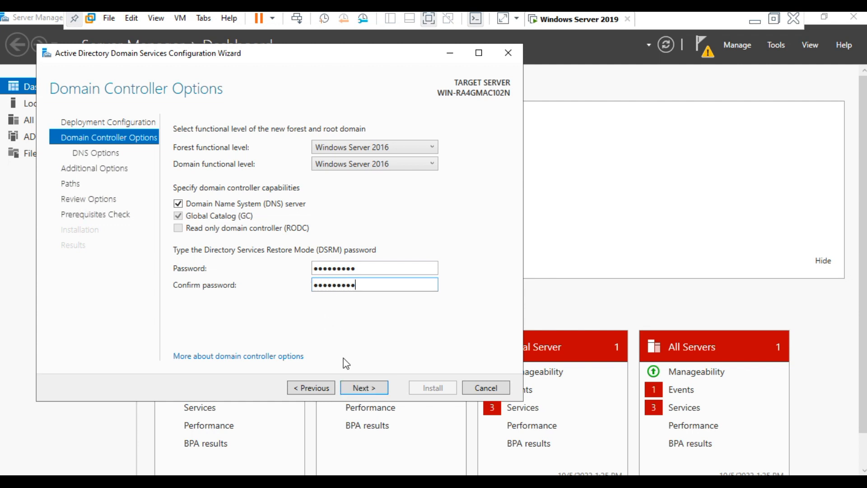
{"action": "left_click", "coordinate": [369, 389]}
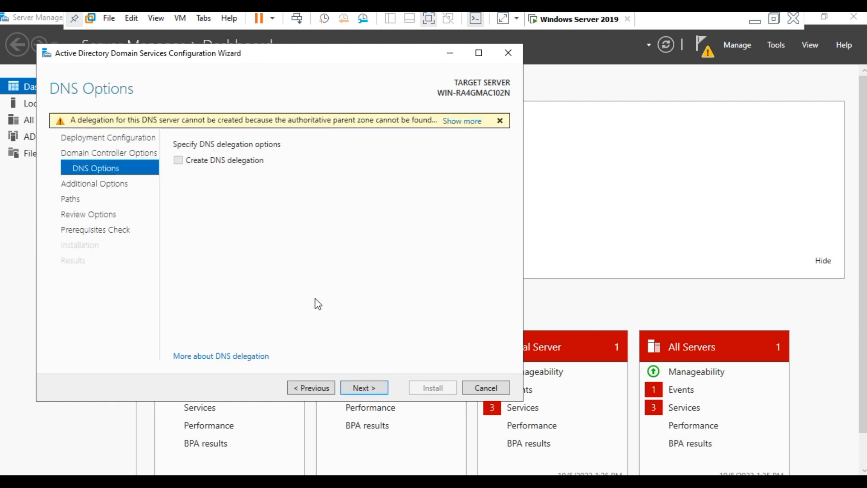
Accept the default DNS, NetBIOS name and folder path settings, review the selections, and install the domain controller, dismissing the restart notice.
{"action": "left_click", "coordinate": [356, 388]}
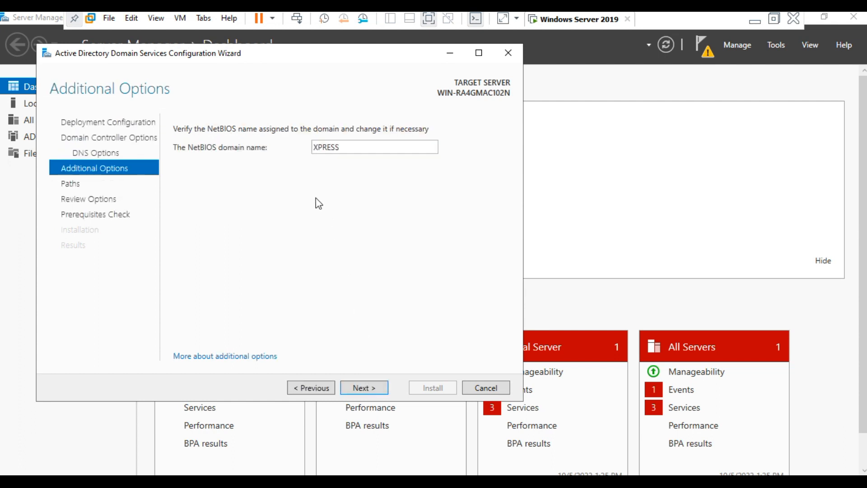
{"action": "left_click", "coordinate": [355, 389]}
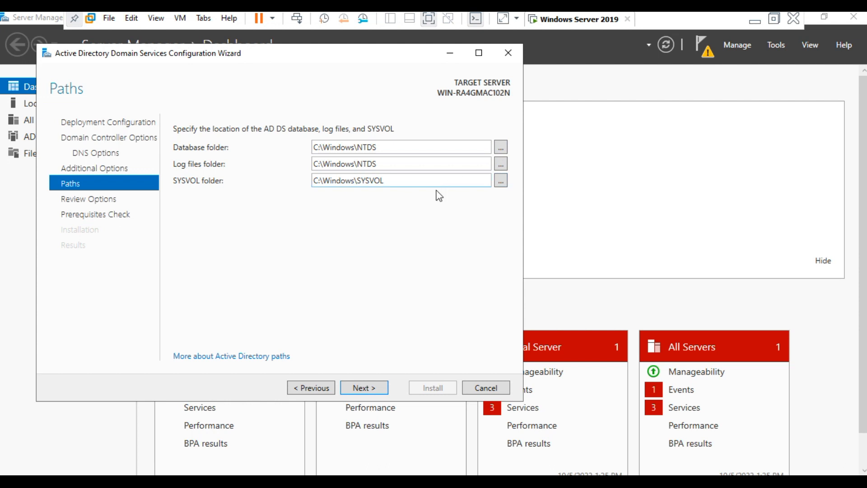
{"action": "left_click", "coordinate": [364, 388]}
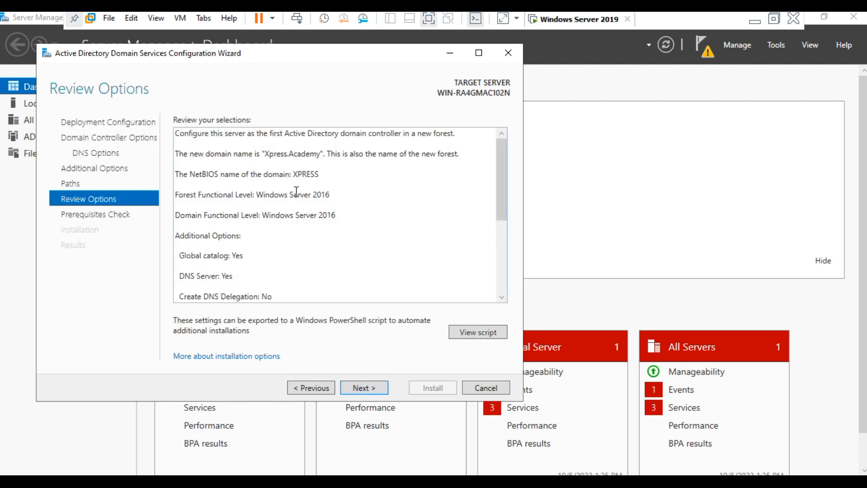
{"action": "scroll", "coordinate": [299, 193], "scroll_direction": "down", "scroll_amount": 5}
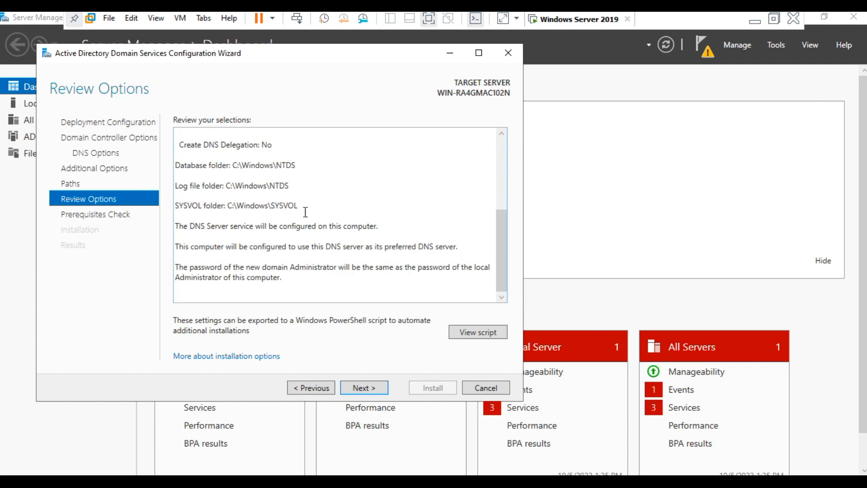
{"action": "left_click", "coordinate": [355, 387]}
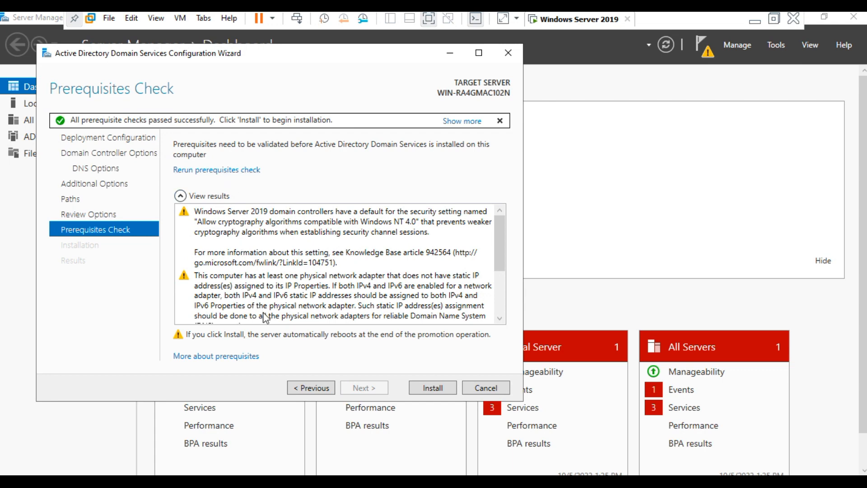
{"action": "left_click", "coordinate": [433, 388]}
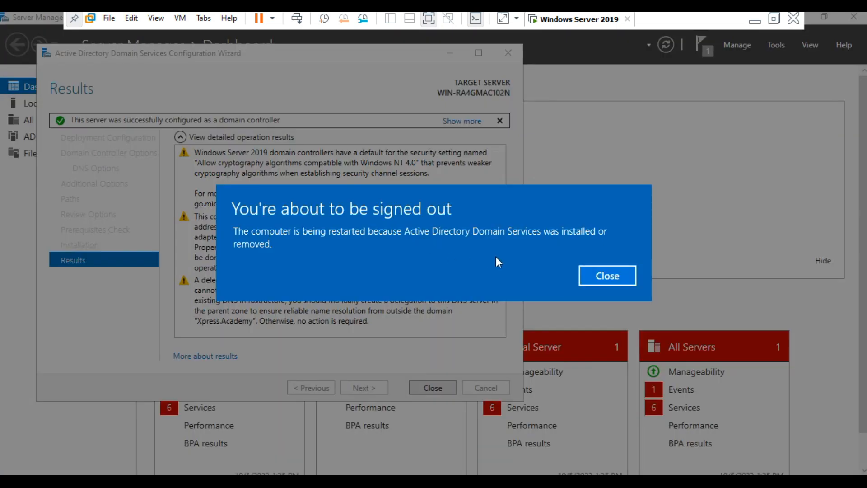
{"action": "left_click", "coordinate": [591, 273]}
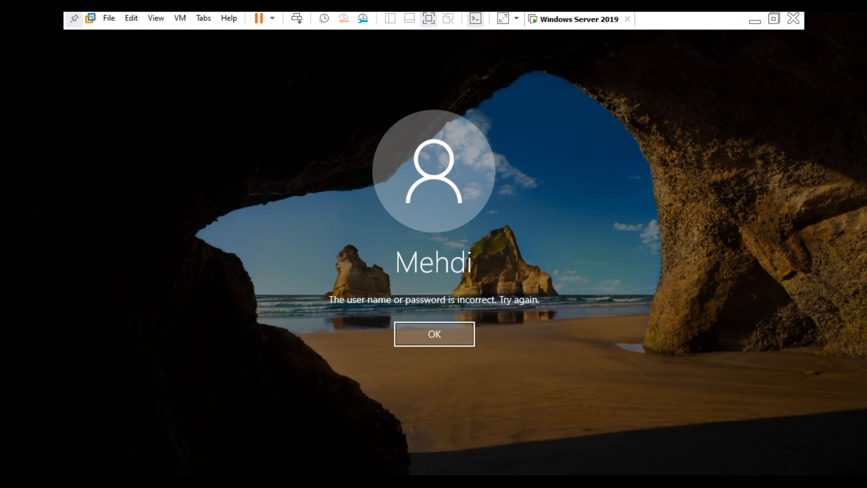
Dismiss the failed sign-in and sign in to the XPRESS\Administrator account with its password.
{"action": "left_click", "coordinate": [462, 334]}
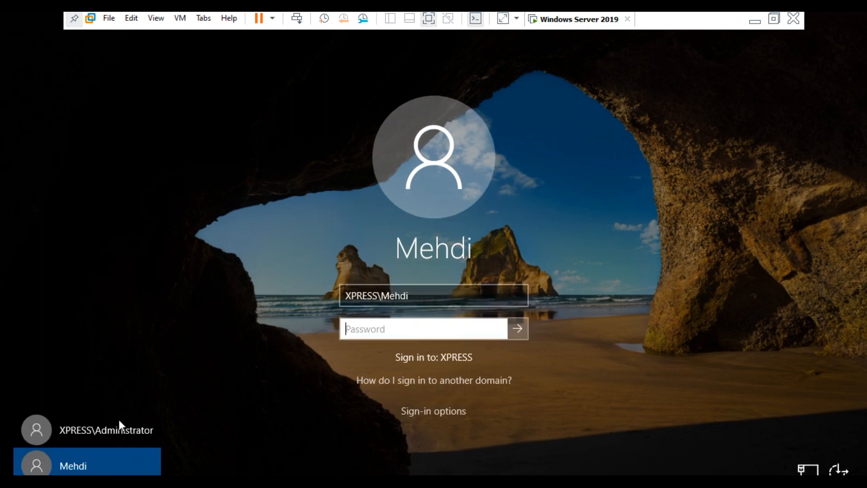
{"action": "left_click", "coordinate": [111, 429]}
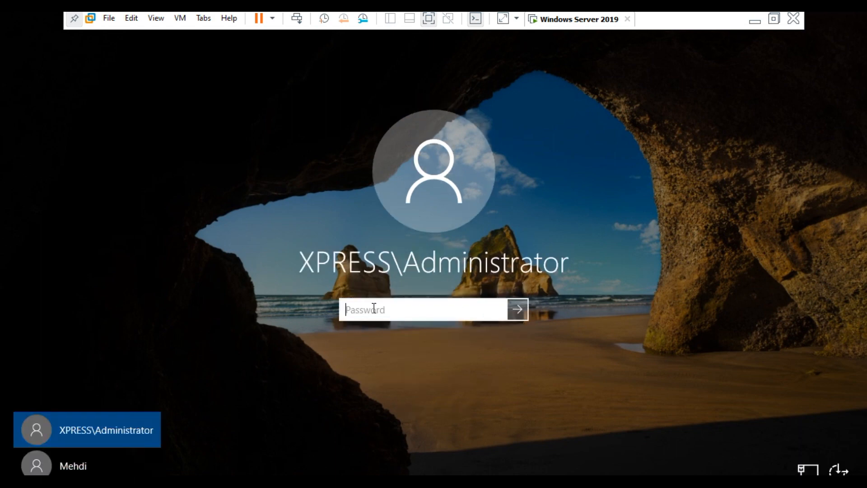
{"action": "type", "text": "••••••••••"}
{"action": "left_click", "coordinate": [517, 309]}
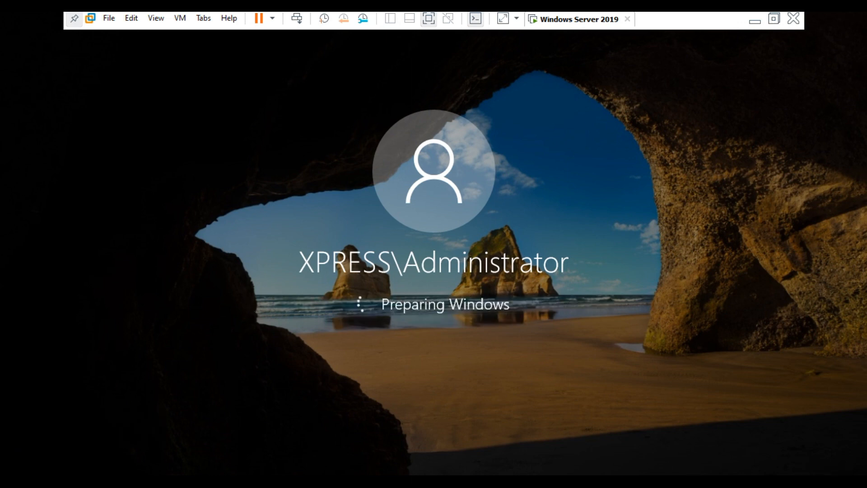